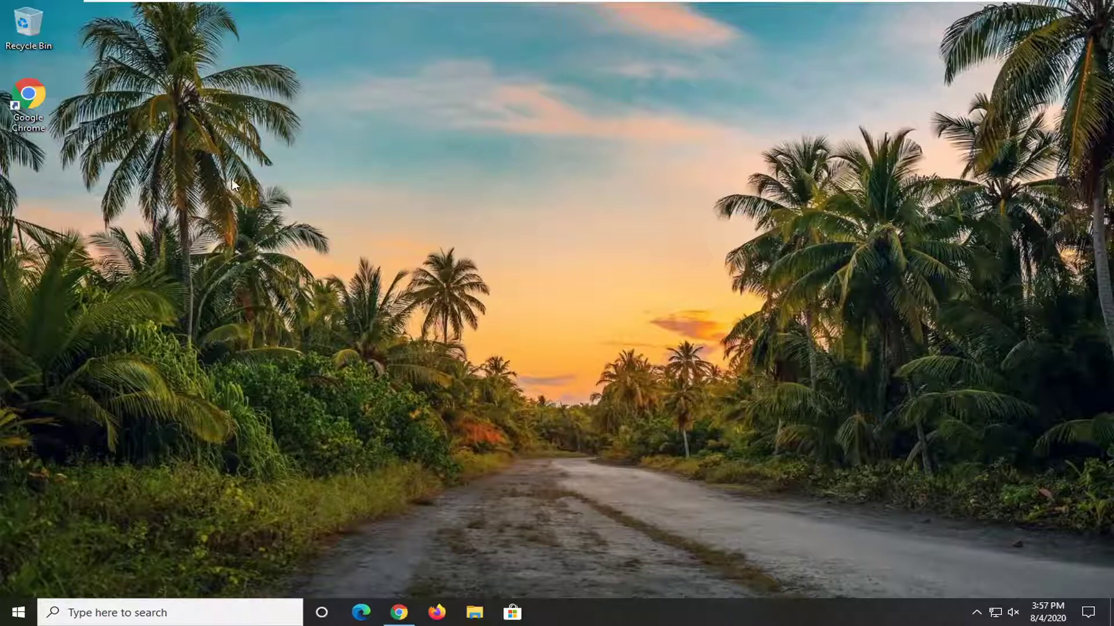
Step: Search the Start menu for 'regedit' and run Registry Editor as administrator
left_click(23, 613)
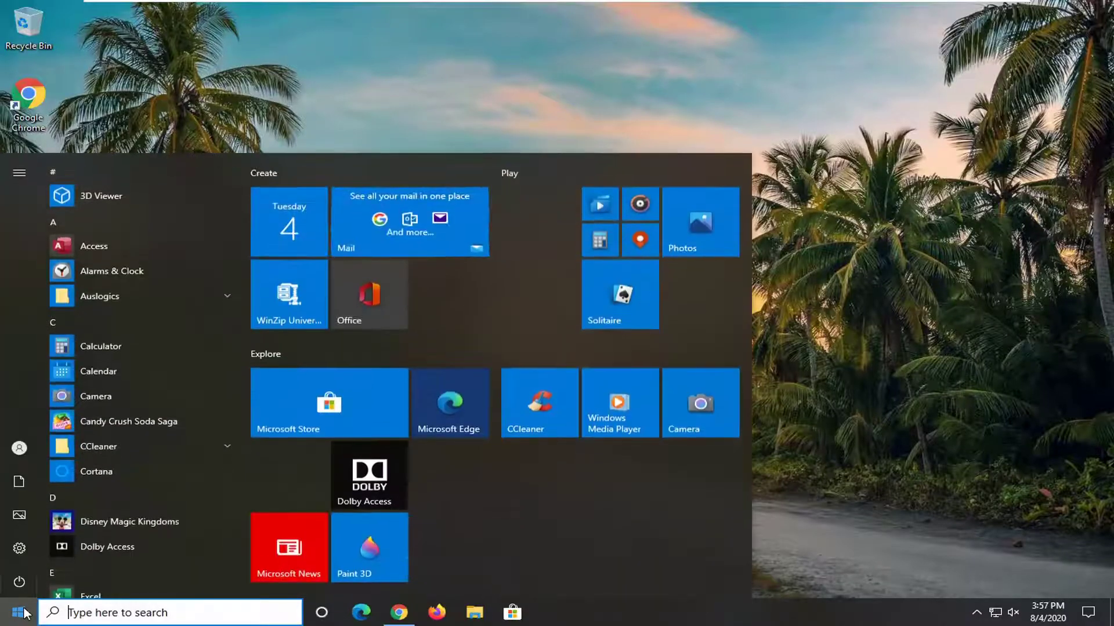
type("regedit")
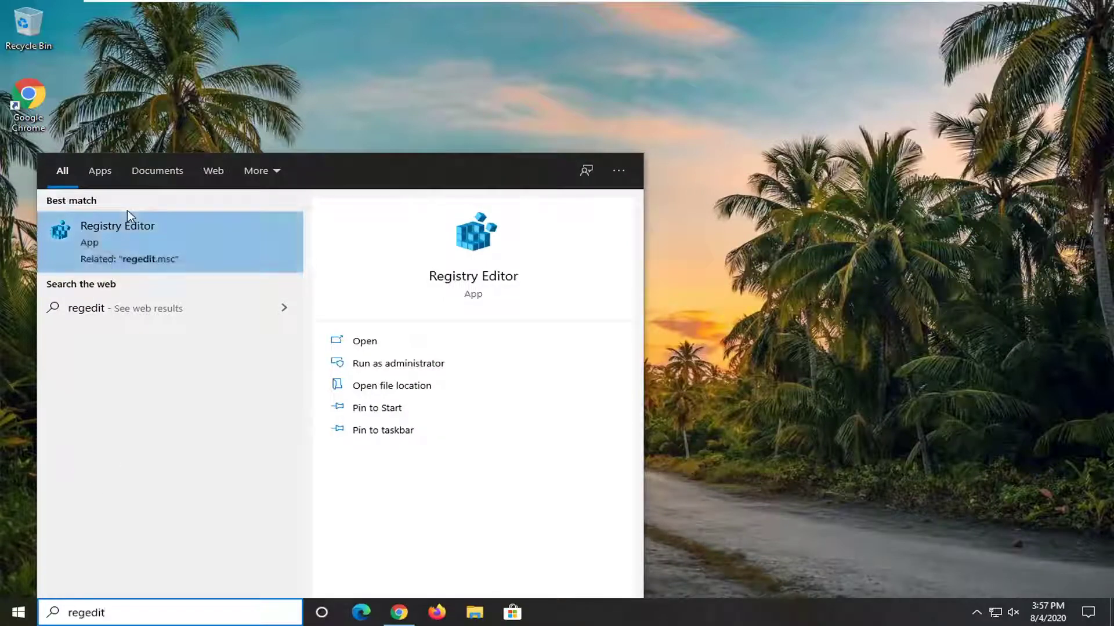
right_click(119, 243)
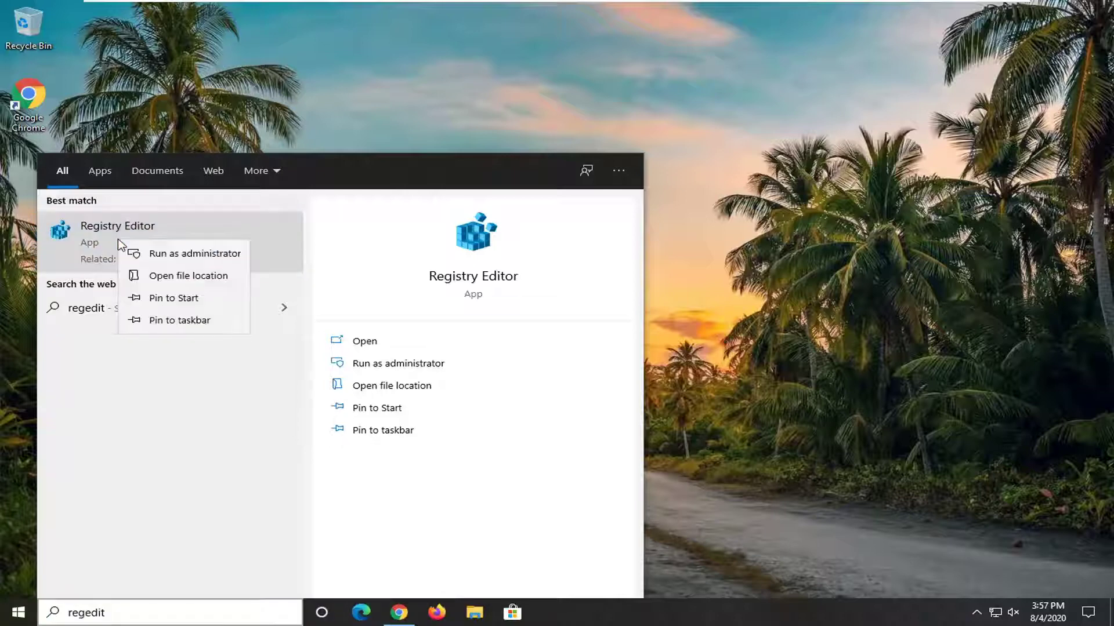
left_click(196, 258)
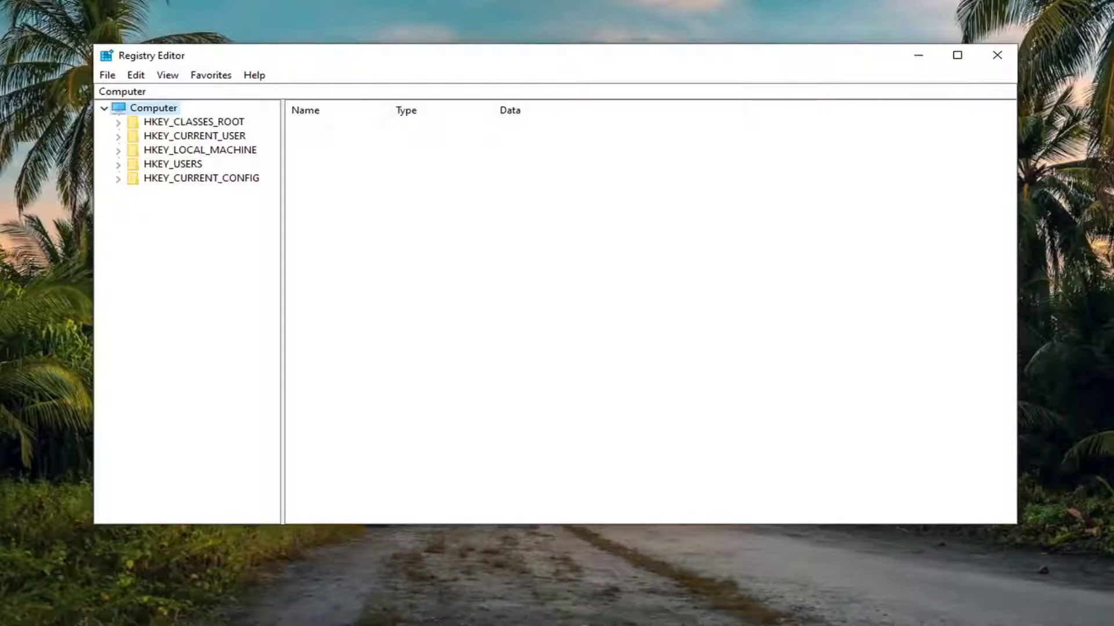
left_click(107, 75)
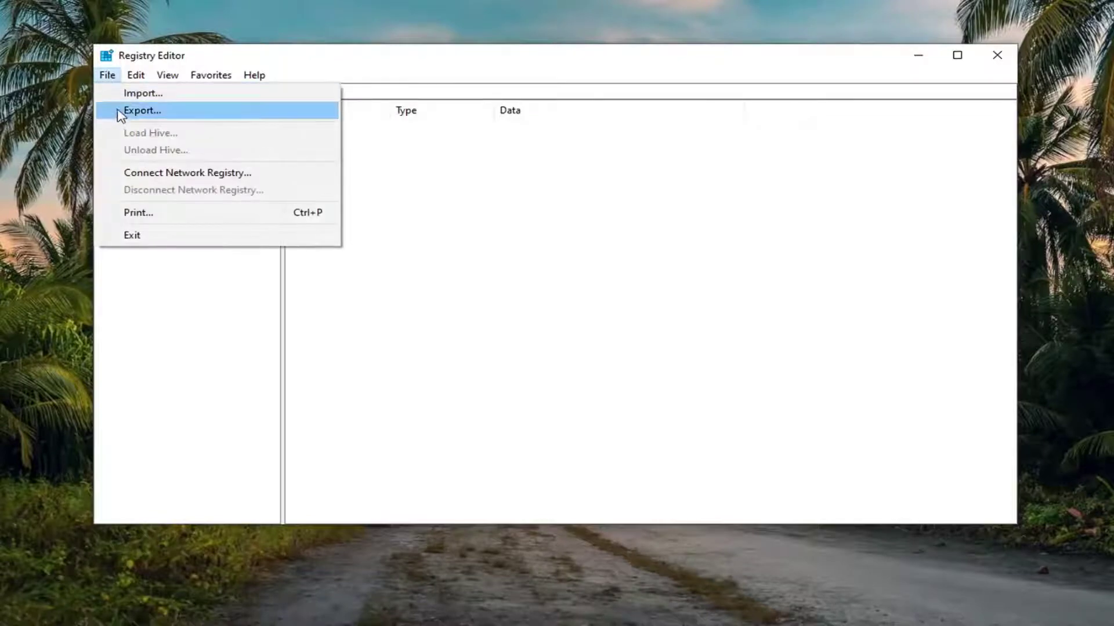
left_click(119, 111)
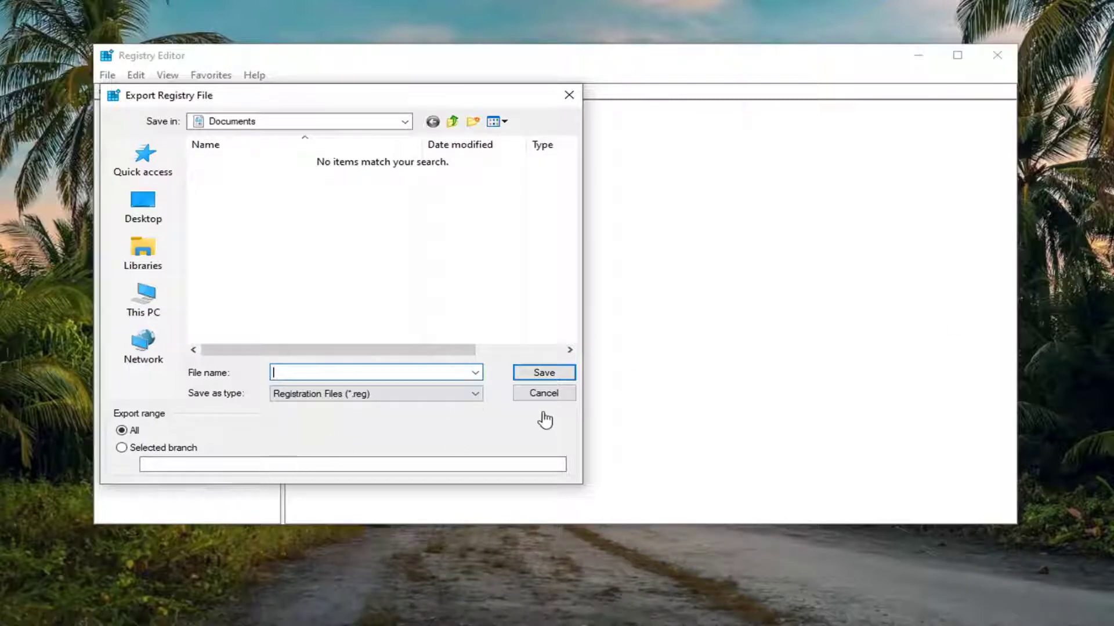
left_click(544, 395)
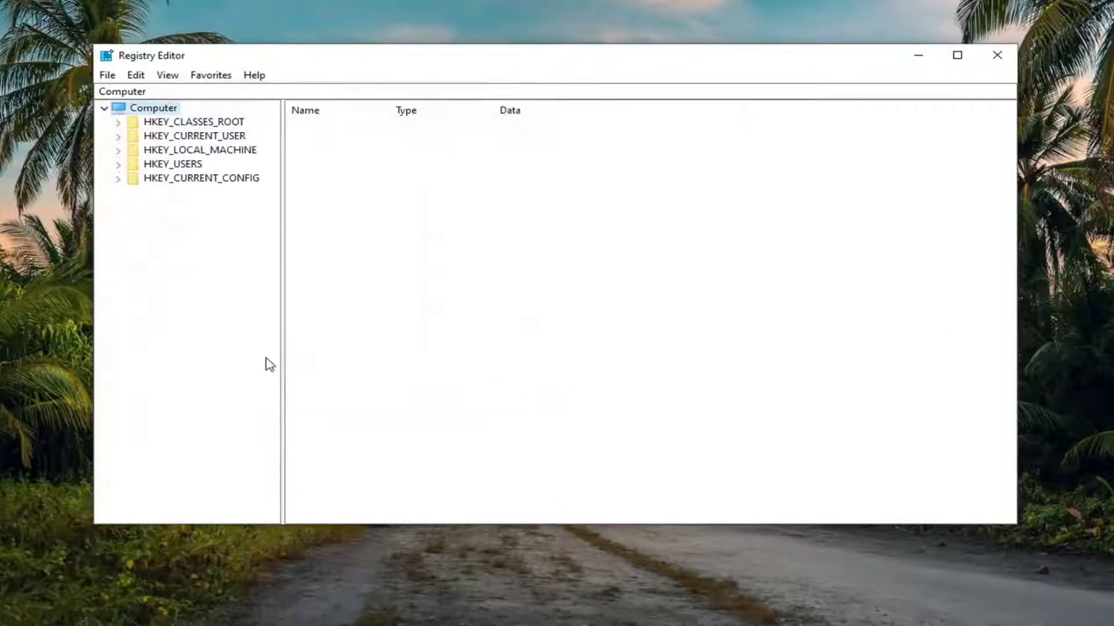
left_click(104, 76)
left_click(110, 92)
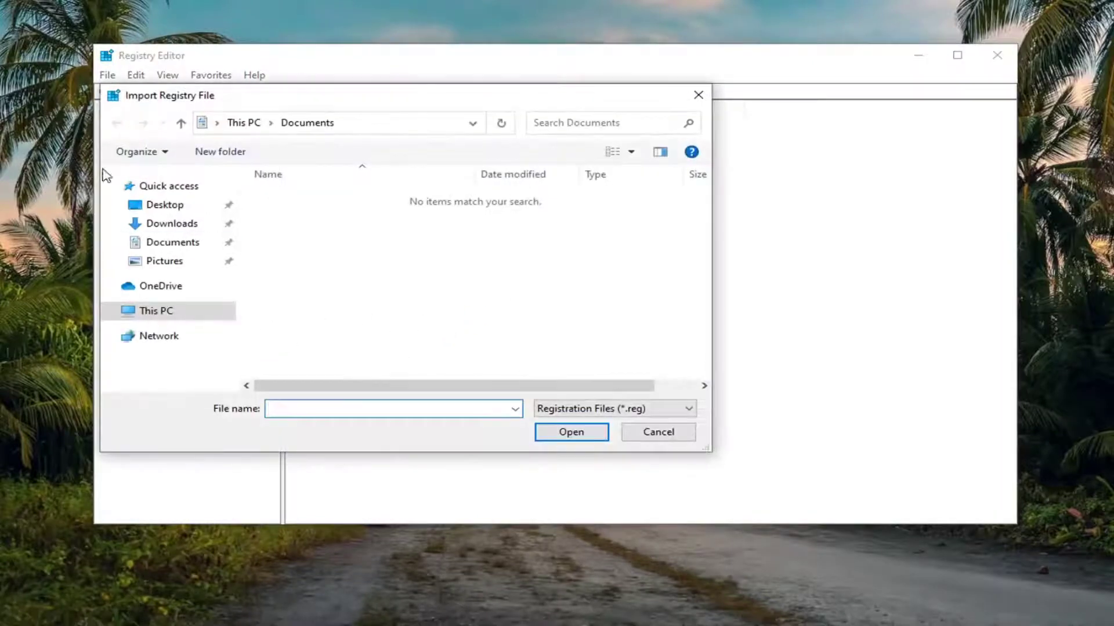
left_click(158, 208)
left_click(658, 432)
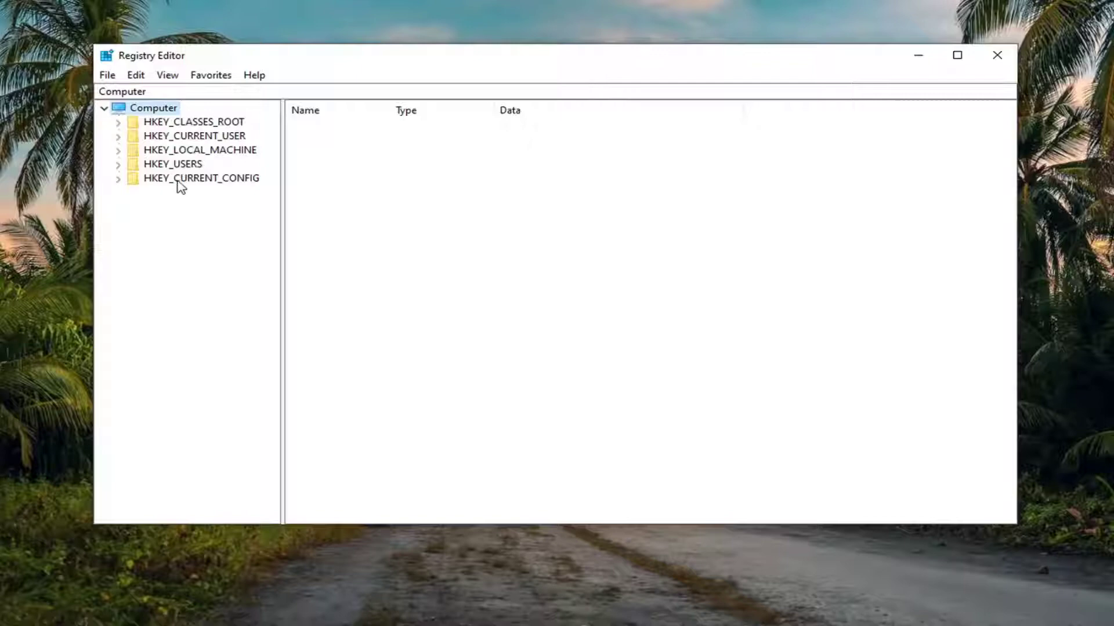
Step: Widen the key tree pane and expand HKEY_CURRENT_USER > SOFTWARE > Microsoft
left_click(186, 165)
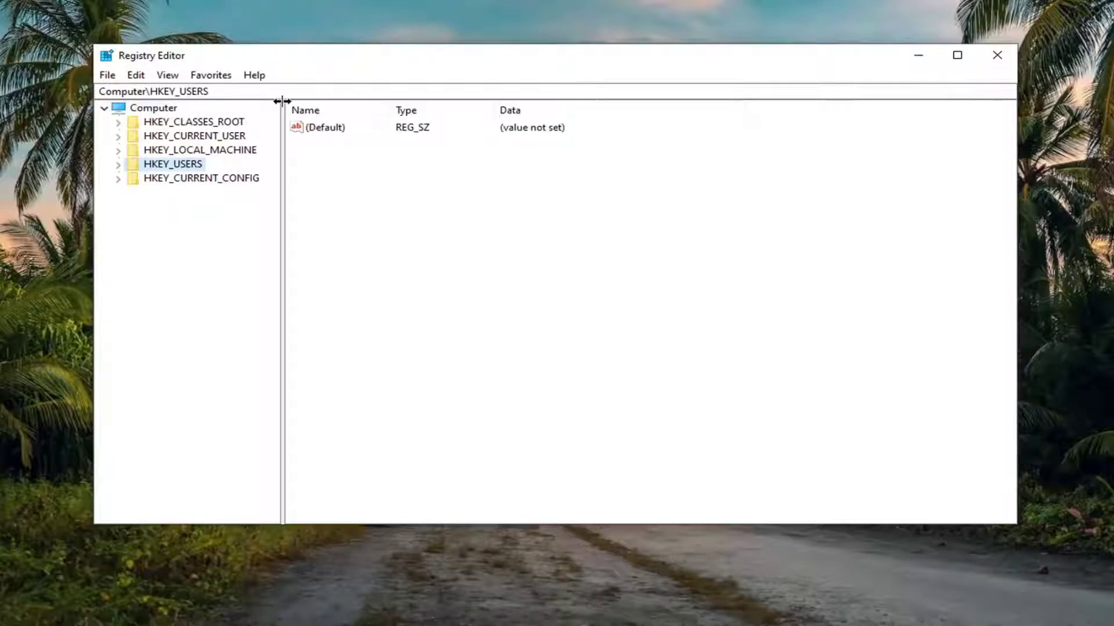
left_click_drag(282, 102, 366, 109)
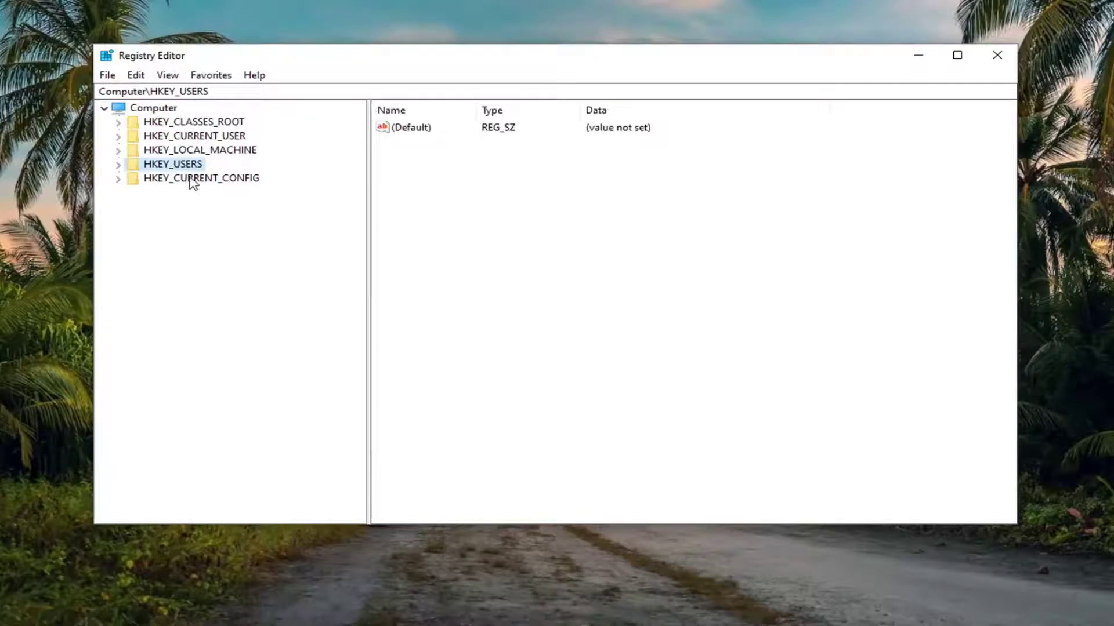
left_click(207, 138)
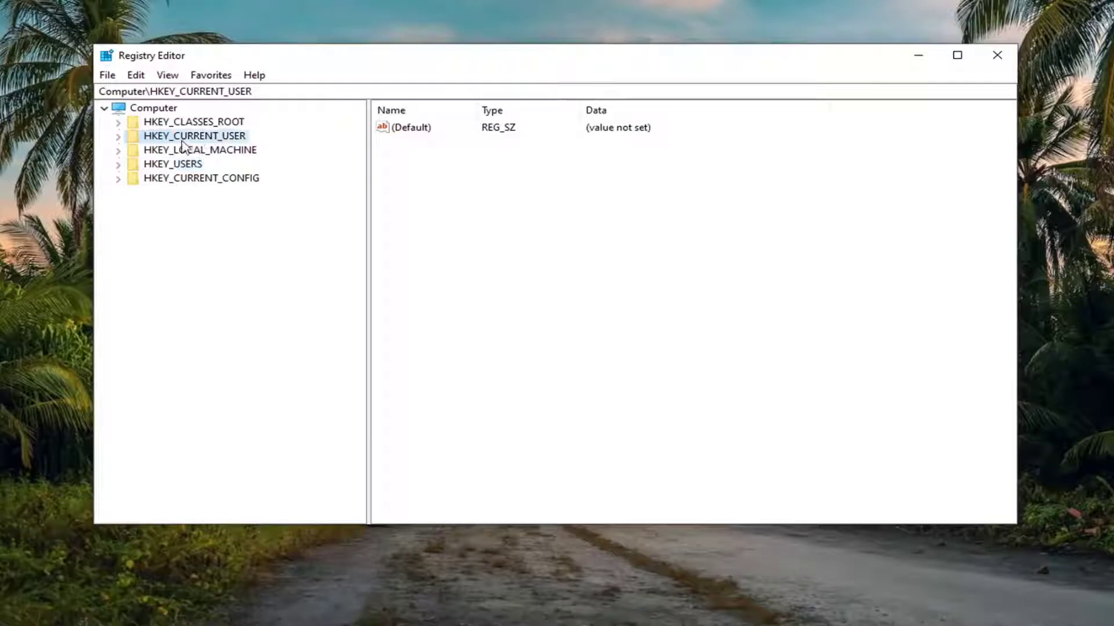
double_click(203, 140)
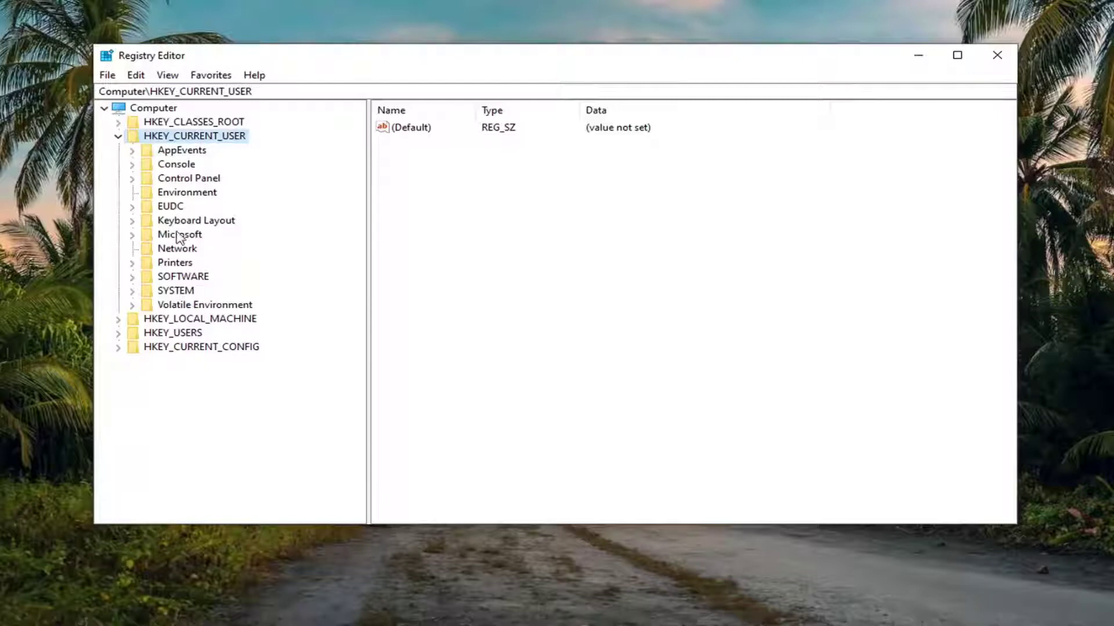
double_click(194, 279)
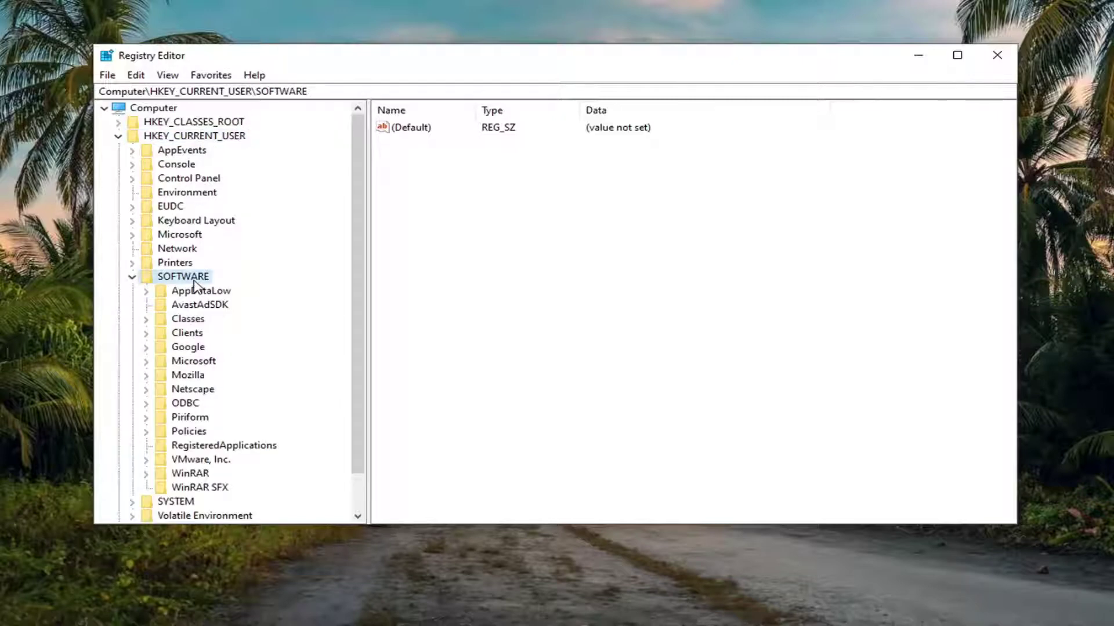
double_click(193, 360)
Step: Expand Windows NT > CurrentVersion and select the Windows key to list its values
type("windows")
scroll(214, 238, "down", 4)
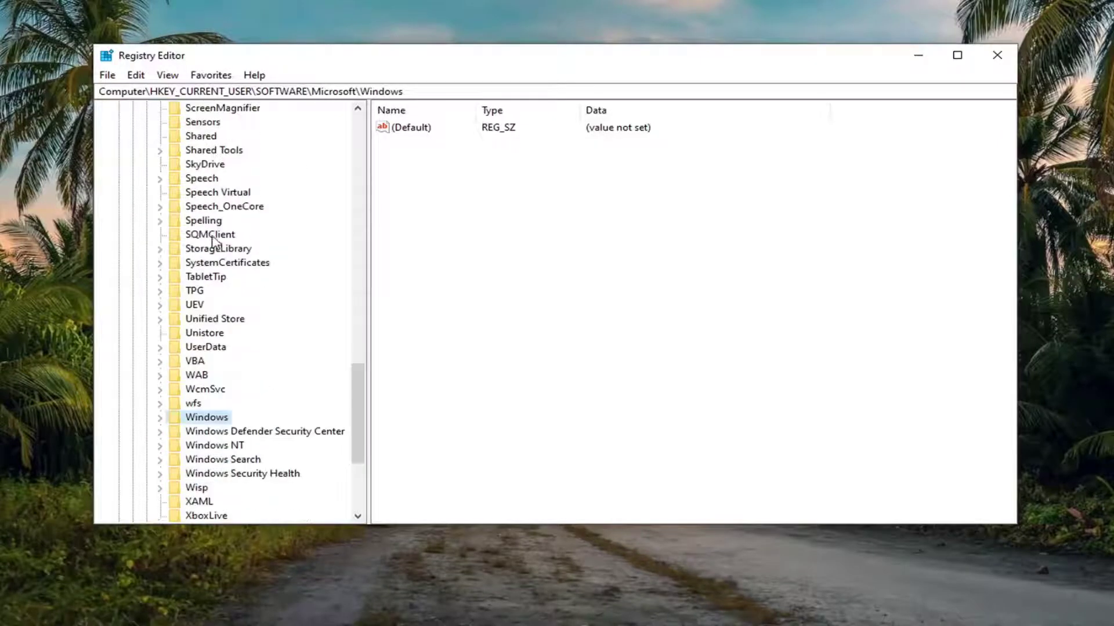
scroll(214, 241, "down", 1)
left_click(221, 405)
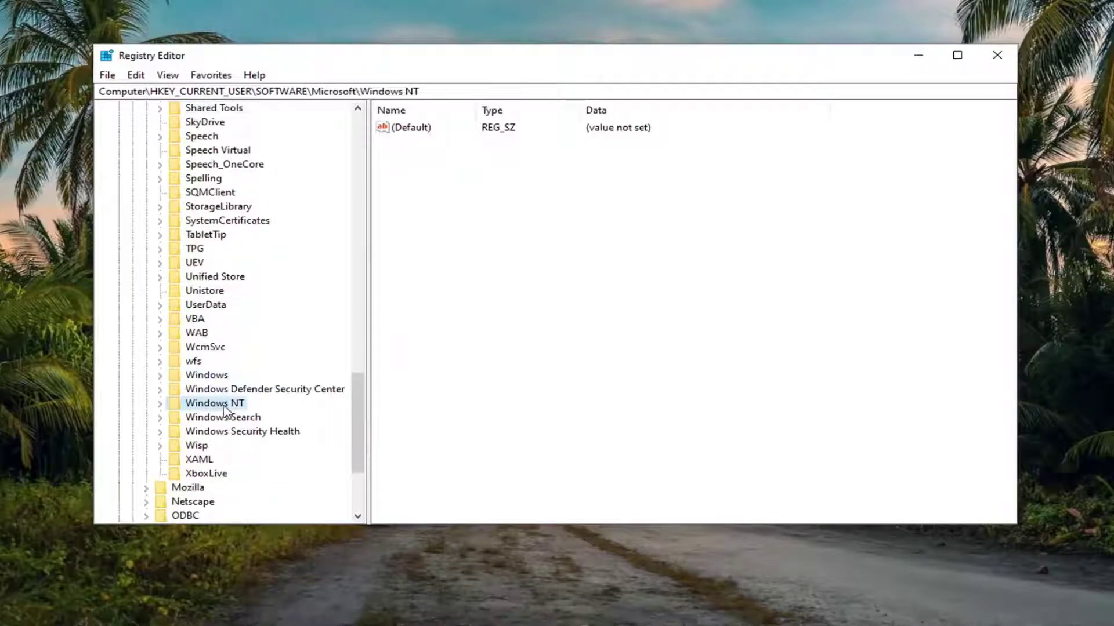
double_click(226, 406)
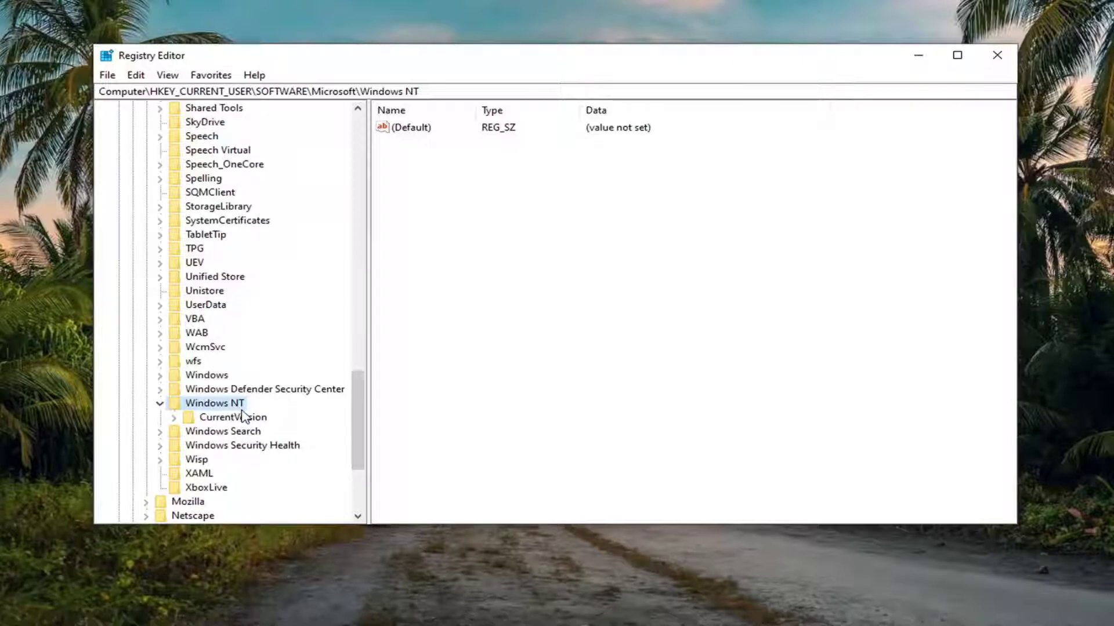
double_click(245, 422)
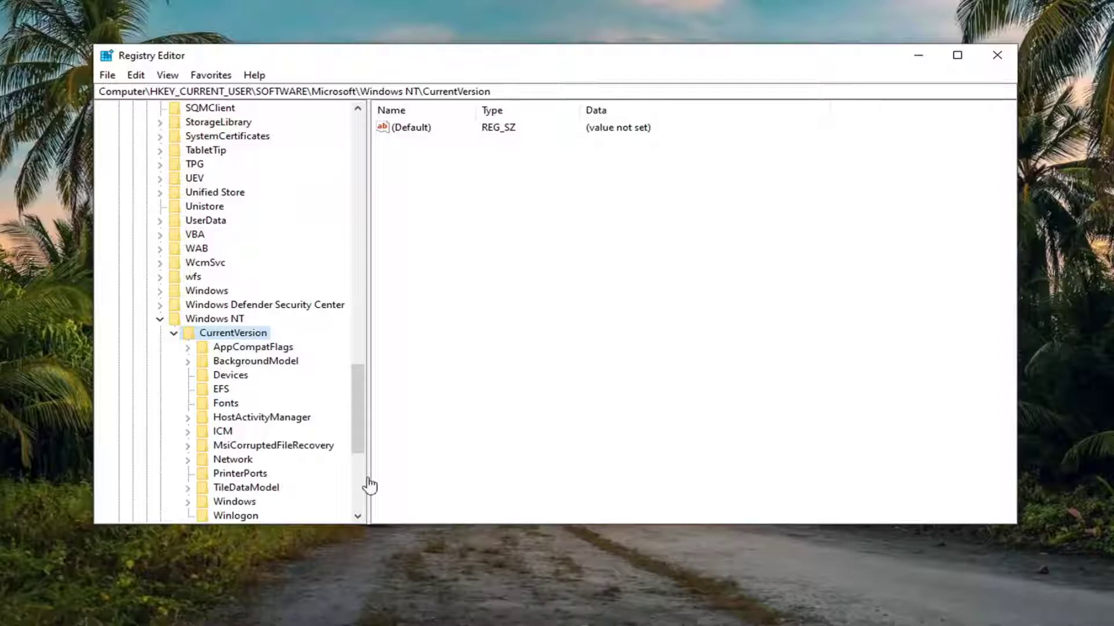
scroll(225, 434, "down", 1)
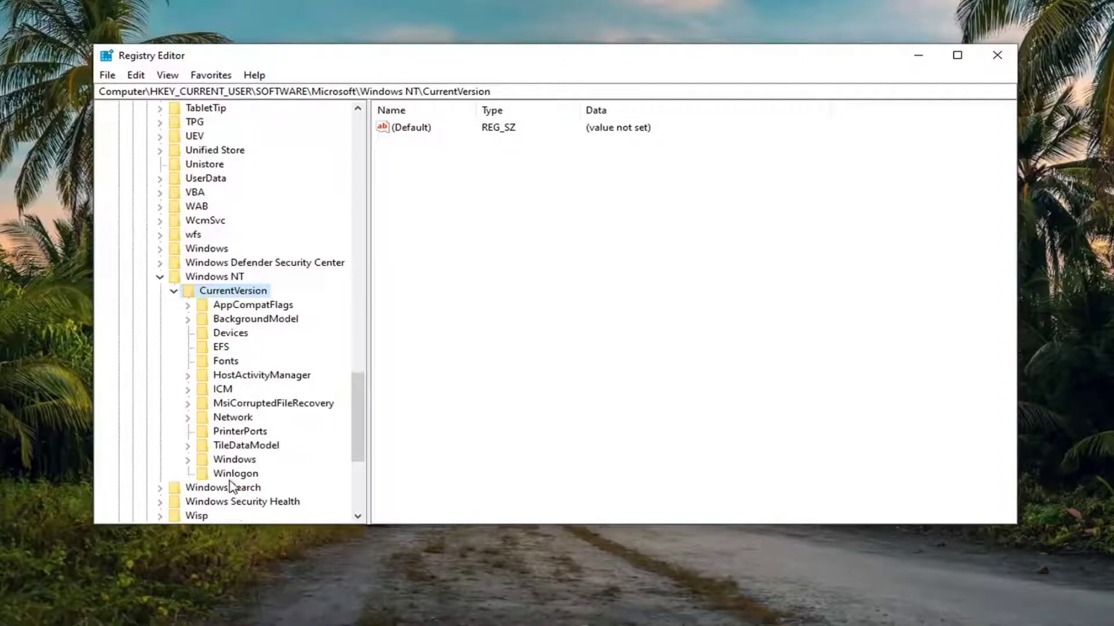
left_click(247, 461)
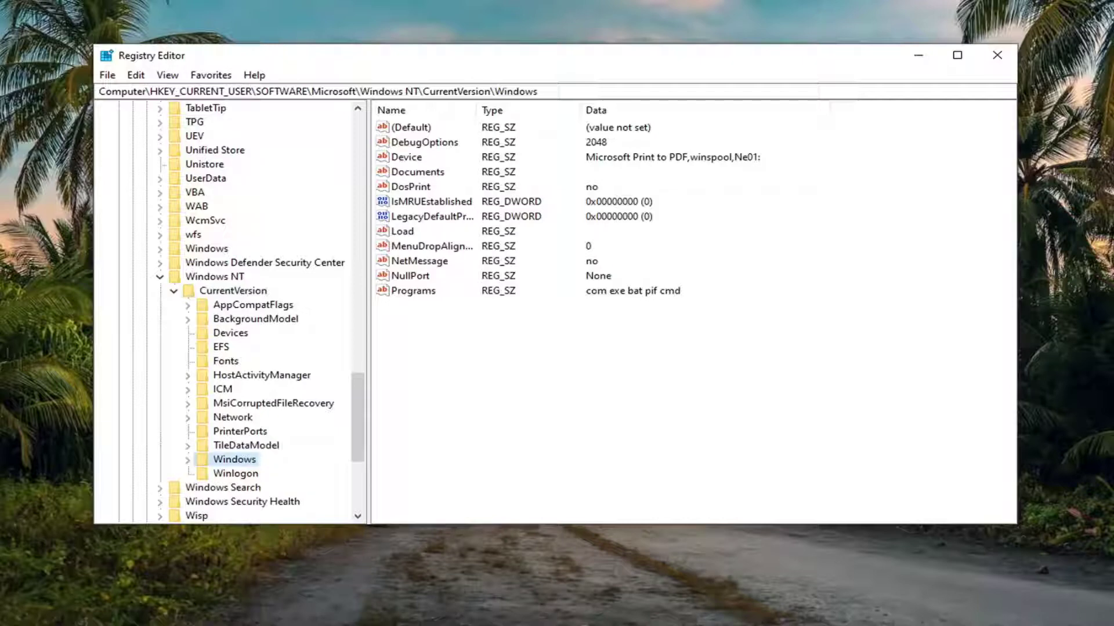
Step: Open the Windows key's permissions and add the Everyone group
right_click(236, 461)
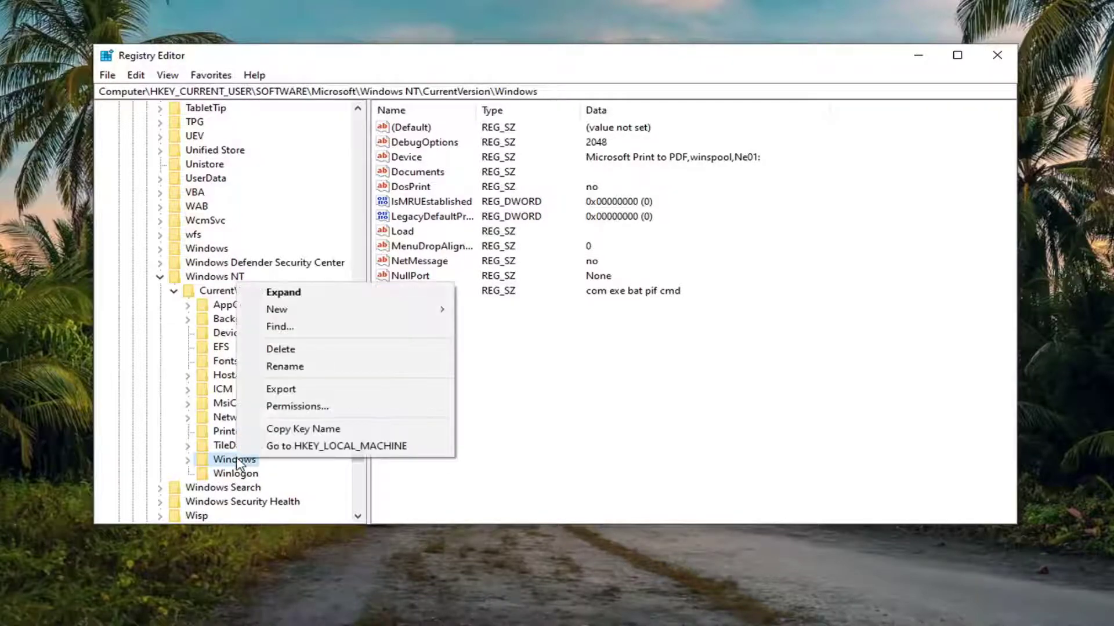
left_click(325, 407)
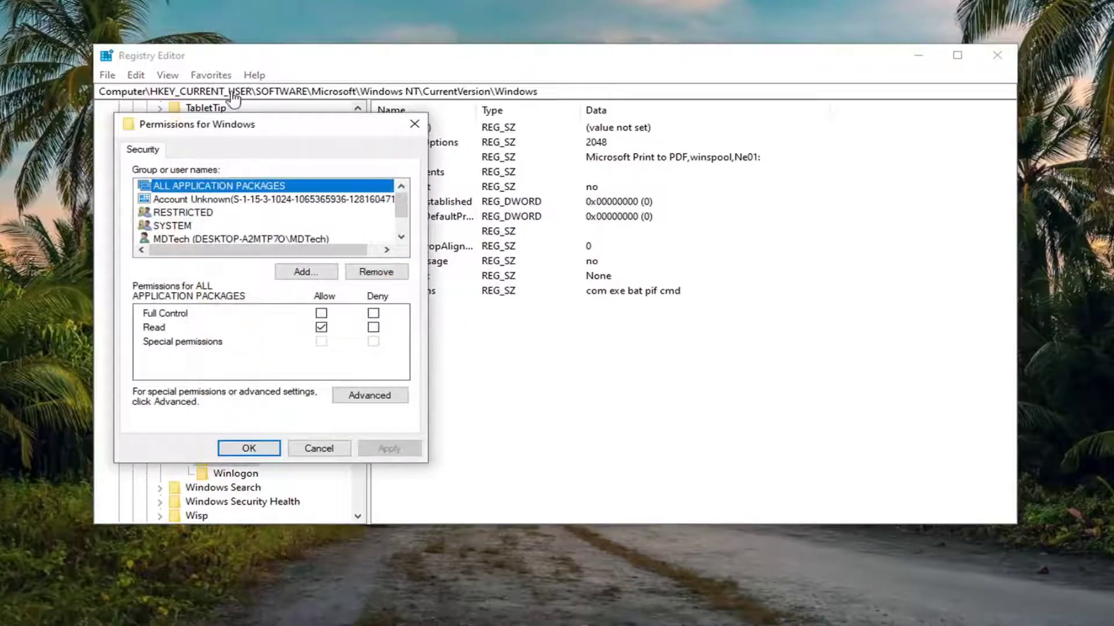
left_click_drag(260, 127, 462, 109)
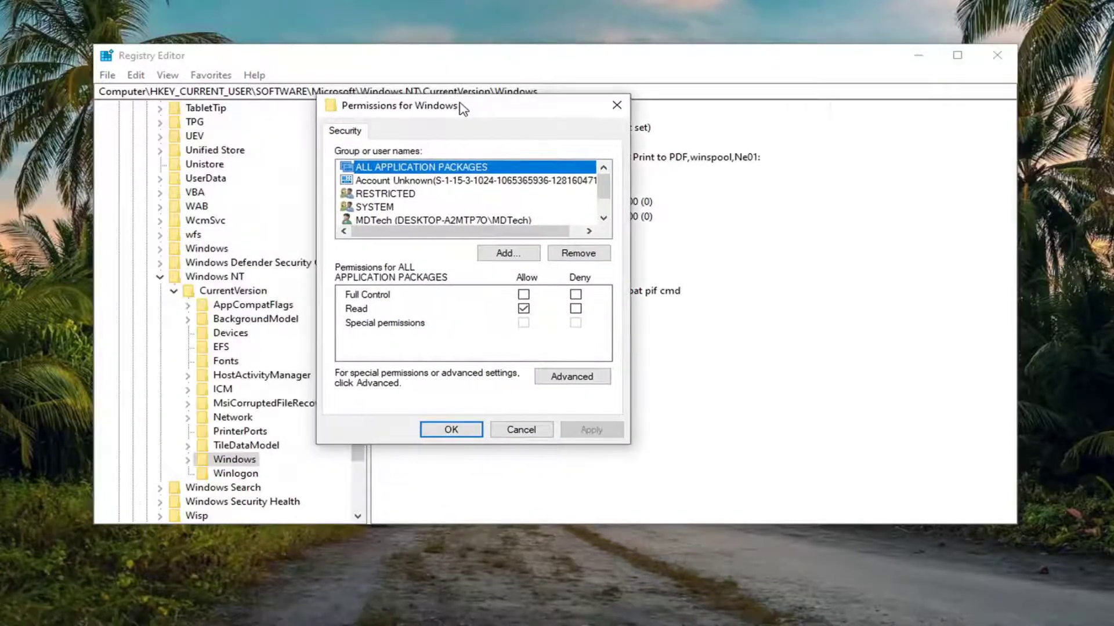
left_click(509, 256)
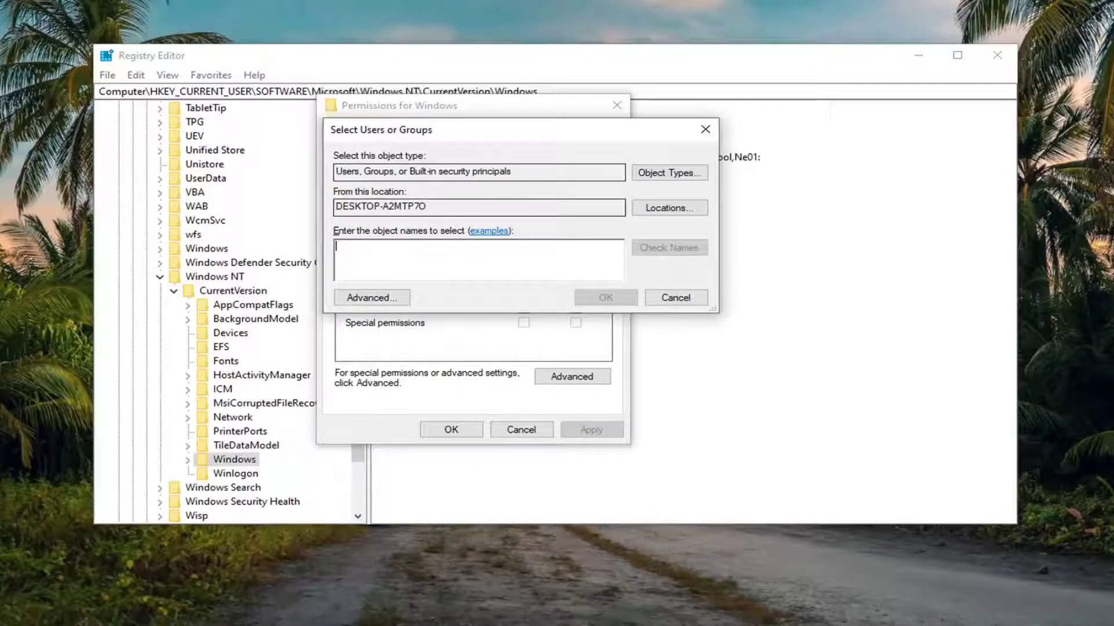
type("everyone")
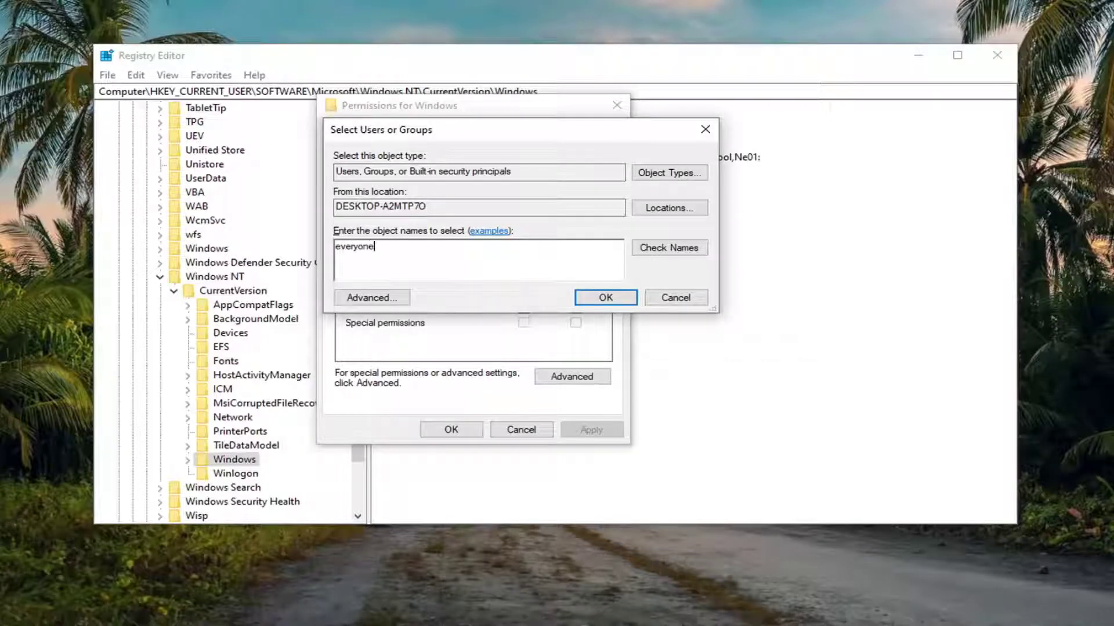
left_click(652, 247)
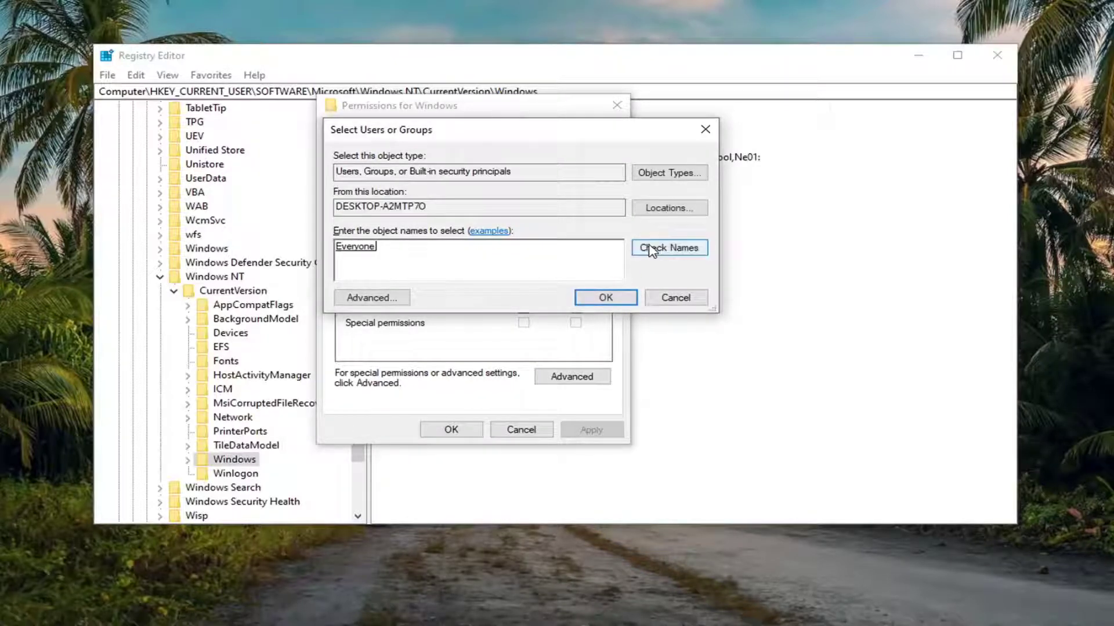
left_click(606, 297)
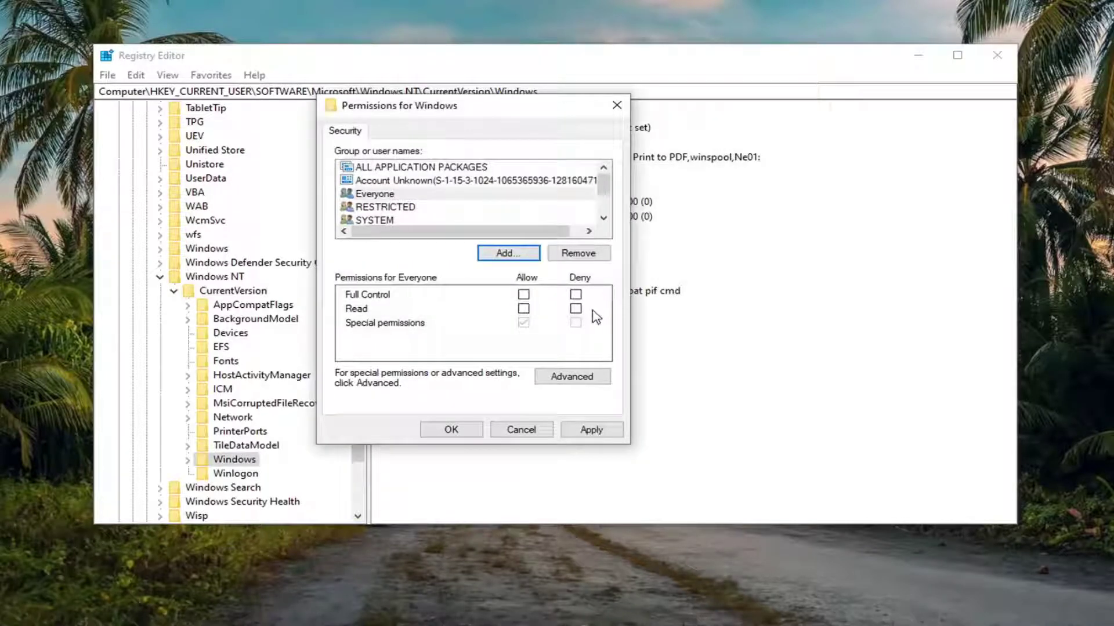
Step: Allow Full Control for Everyone on the Windows key and apply it
left_click(523, 295)
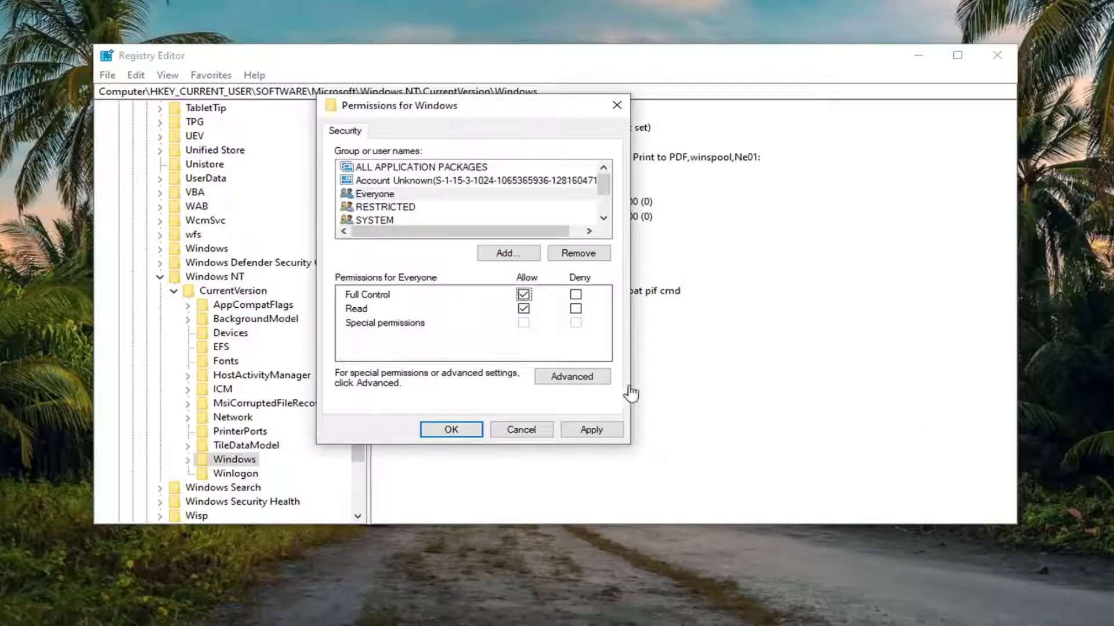
left_click(591, 434)
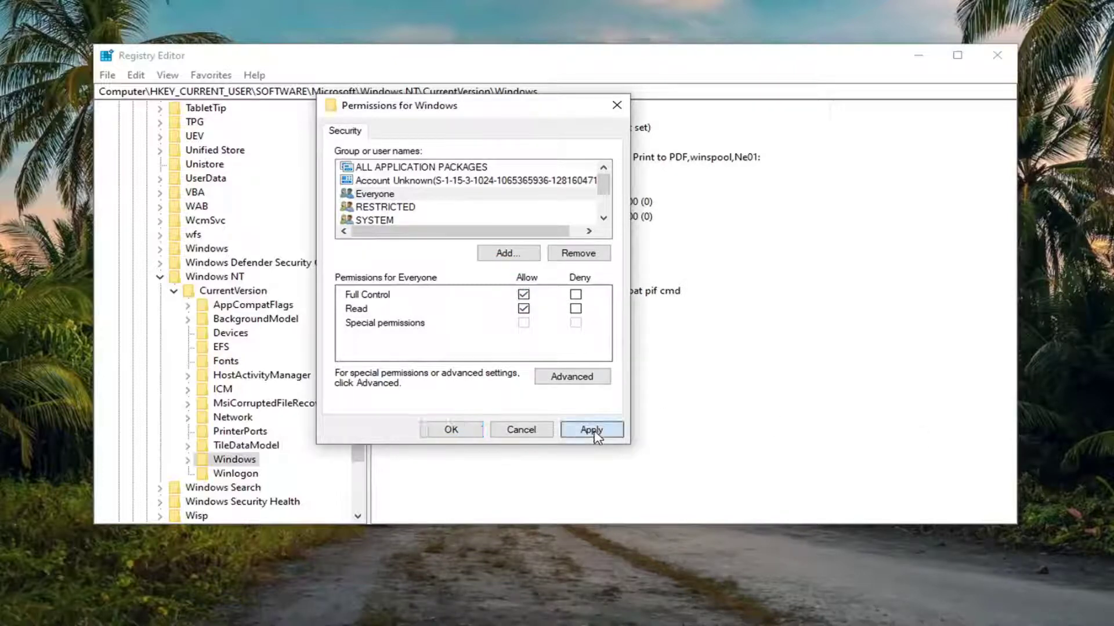
left_click(455, 434)
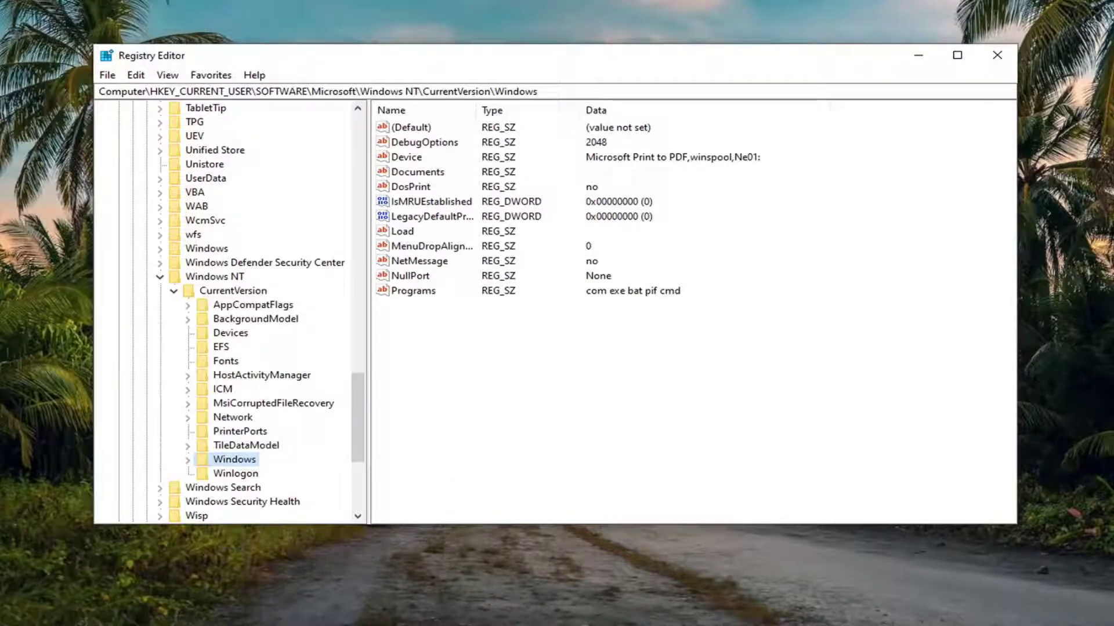
Step: Collapse CurrentVersion, Windows NT, Microsoft, SOFTWARE and HKEY_CURRENT_USER, then close Registry Editor
left_click(174, 290)
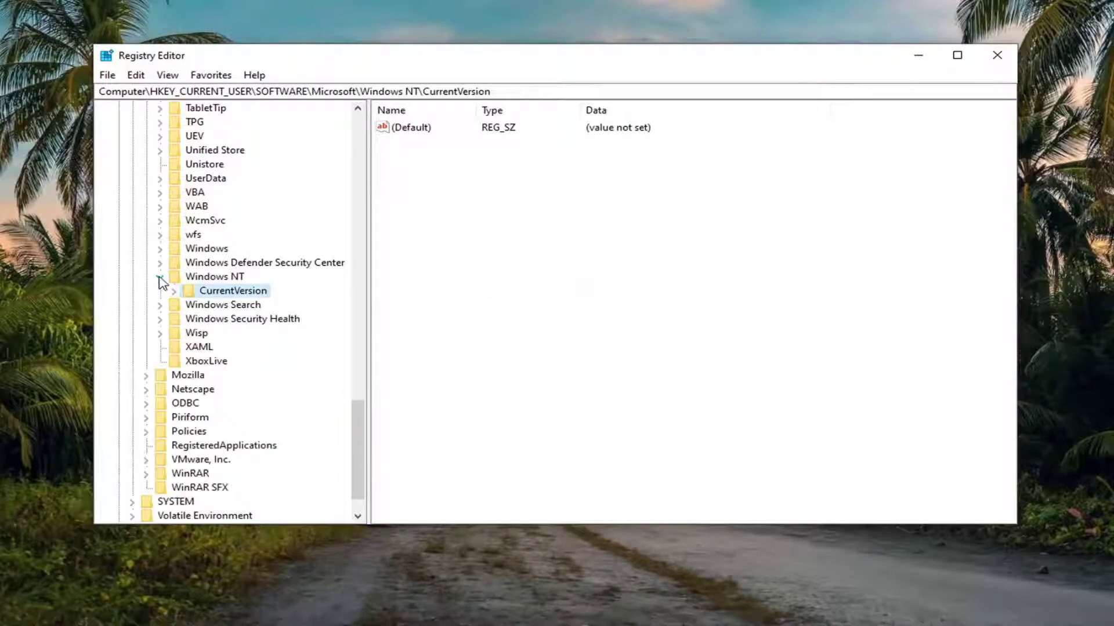
left_click(159, 277)
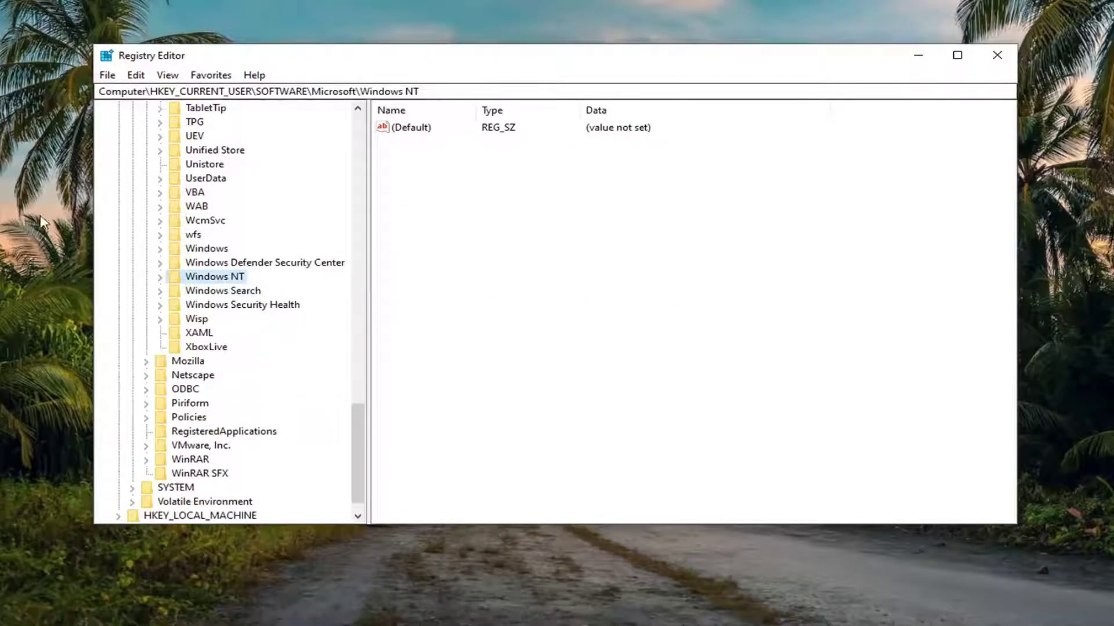
scroll(166, 271, "up", 15)
scroll(166, 271, "up", 14)
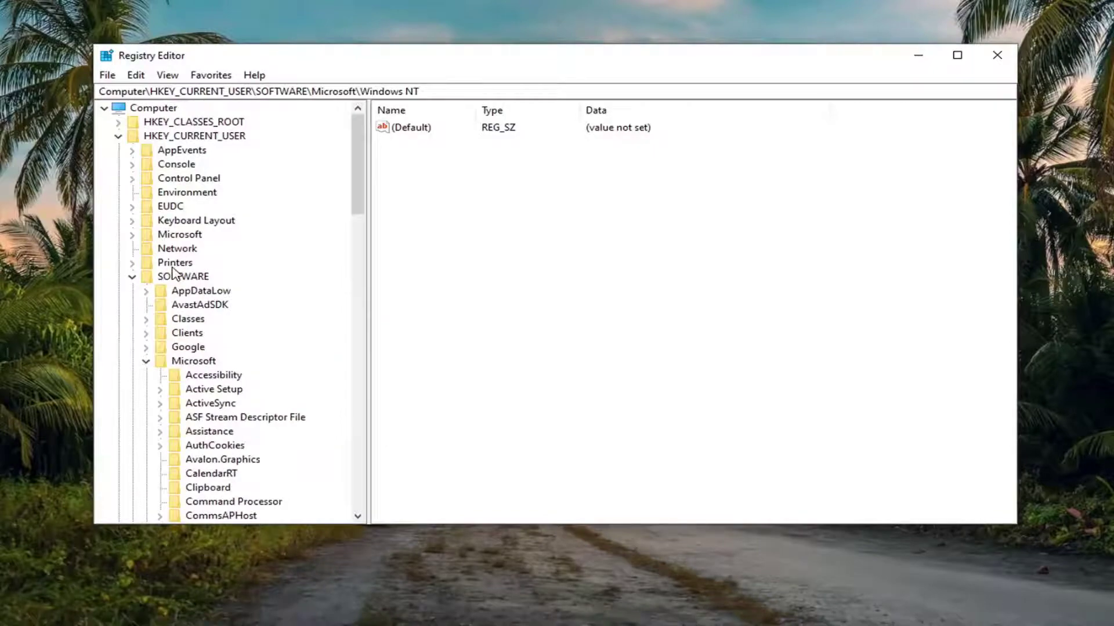
left_click(146, 361)
left_click(139, 277)
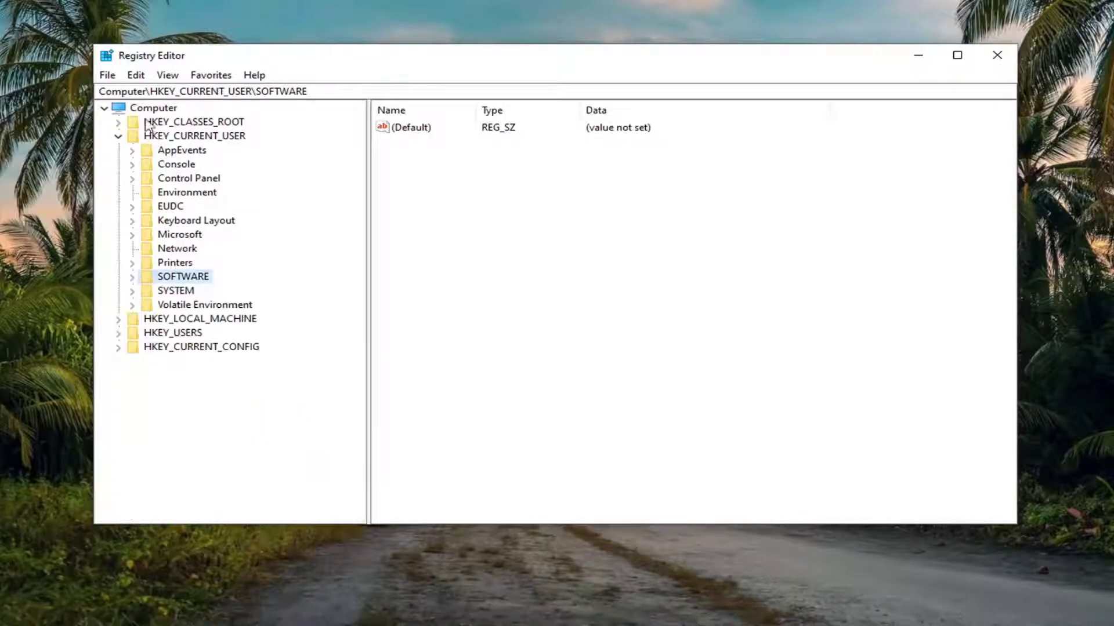
left_click(118, 136)
left_click(152, 109)
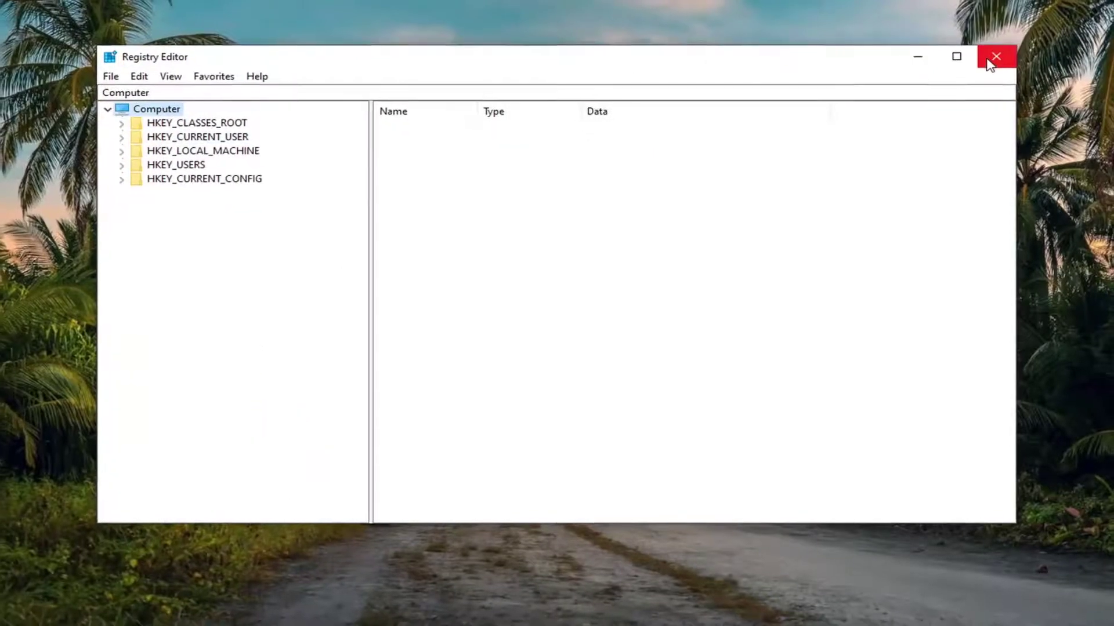
left_click(989, 56)
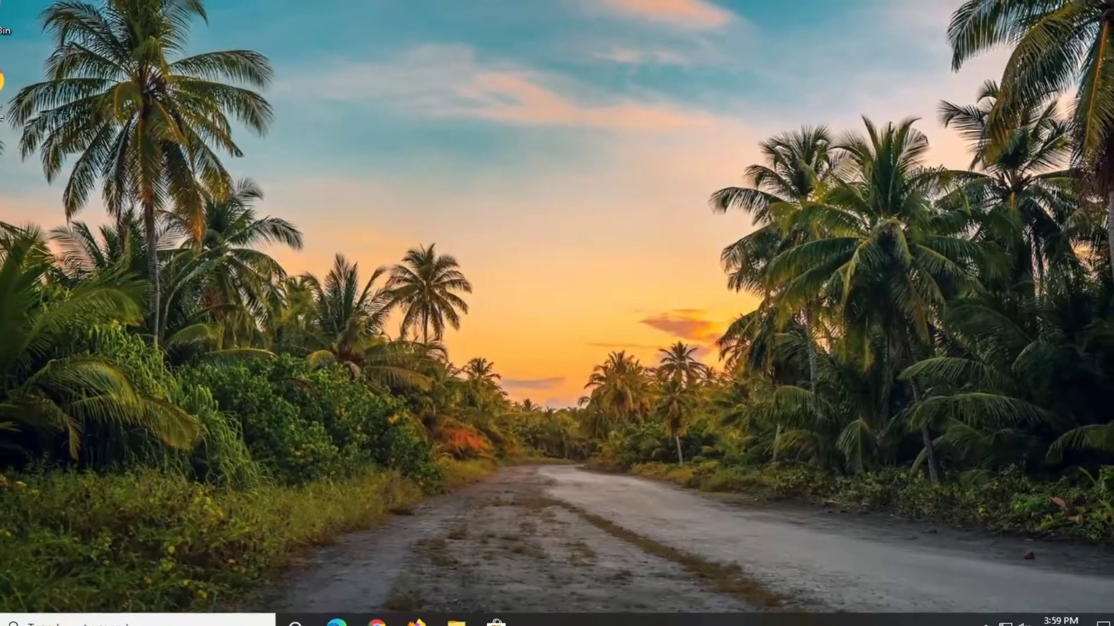
Step: Search the Start menu for 'services' and launch the Services console
left_click(14, 614)
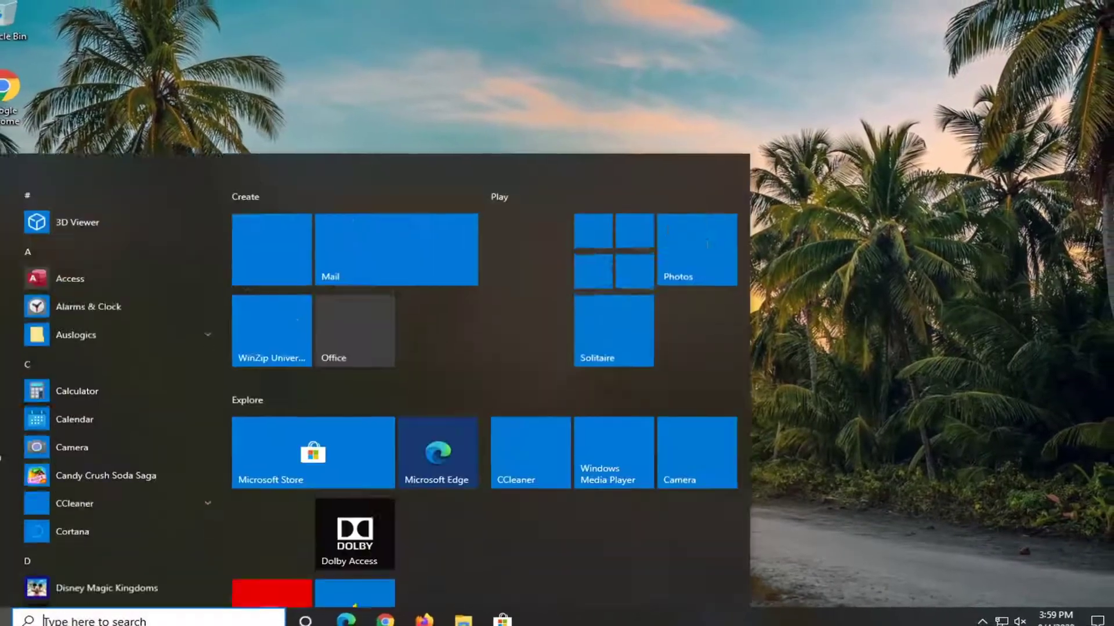
type("services")
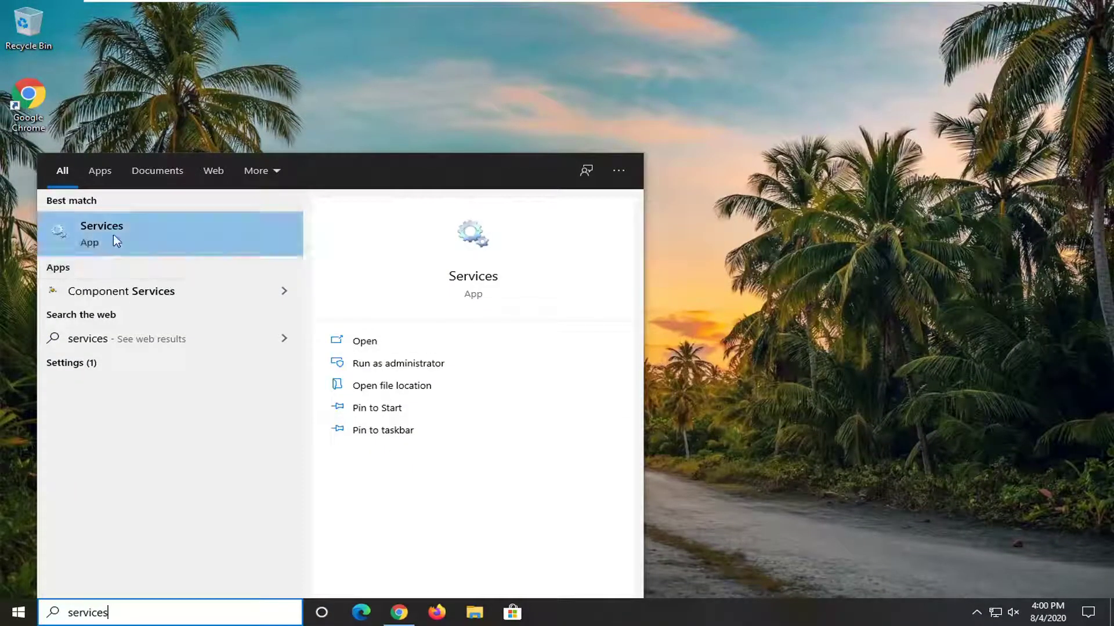
left_click(144, 232)
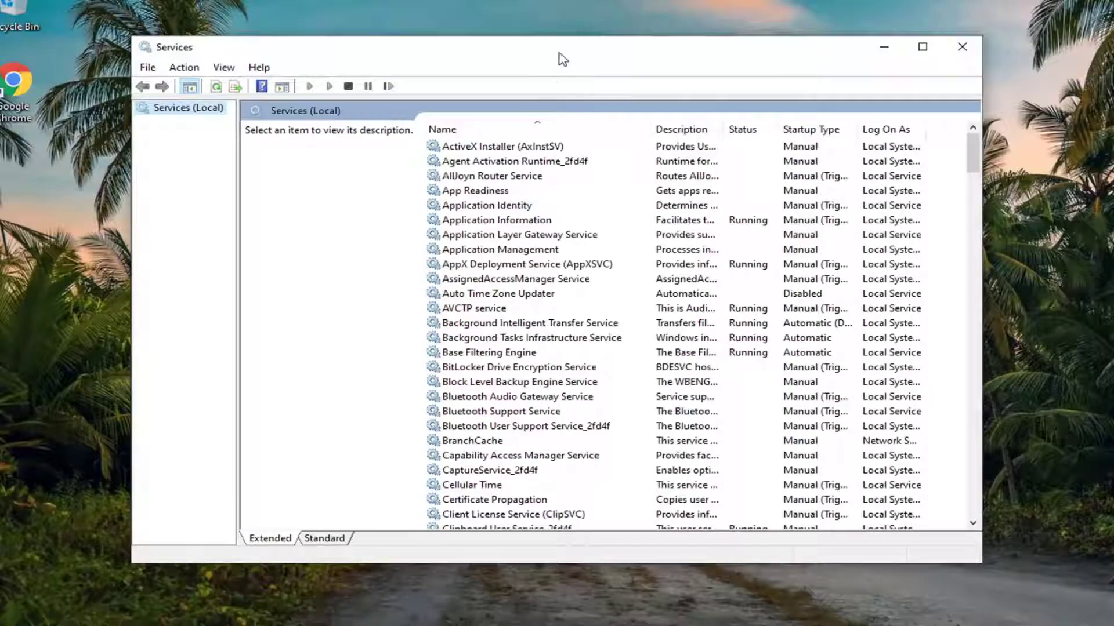
Step: Scroll the services list to Print Spooler and open its Properties dialog
left_click_drag(975, 151, 983, 362)
scroll(487, 344, "up", 4)
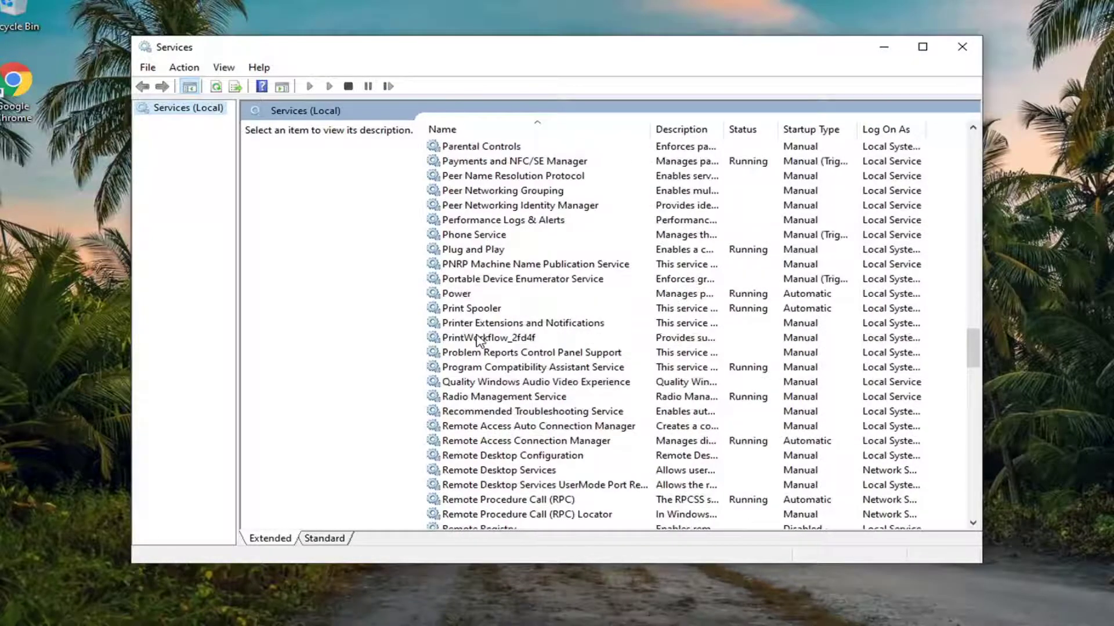
left_click(496, 311)
double_click(477, 312)
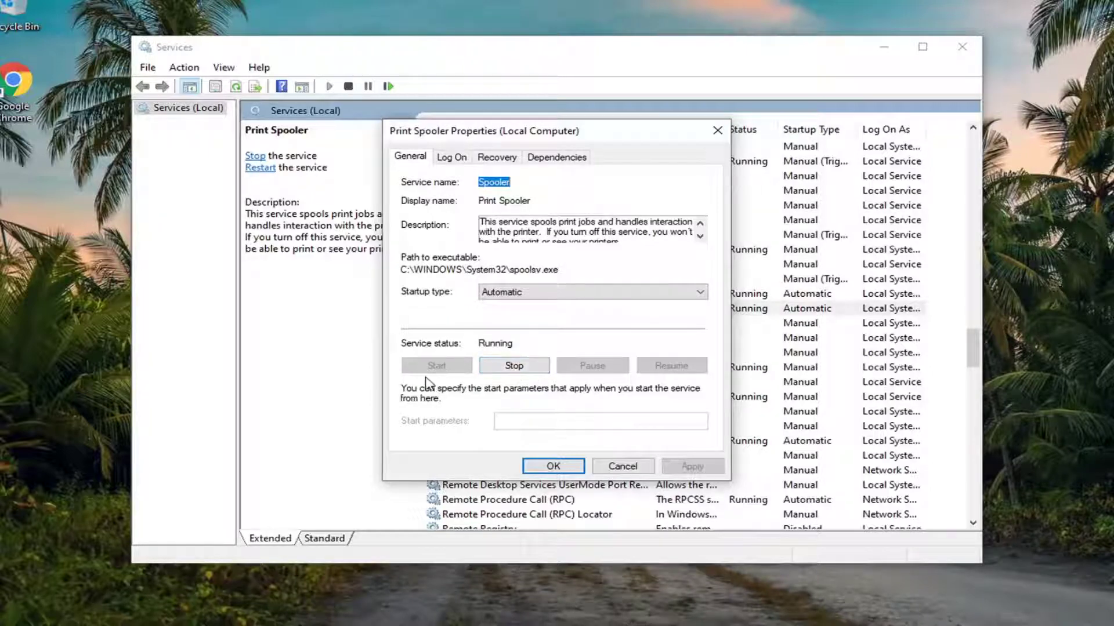
Step: Set Print Spooler's startup type to Automatic, apply it, and close the dialog
left_click(529, 294)
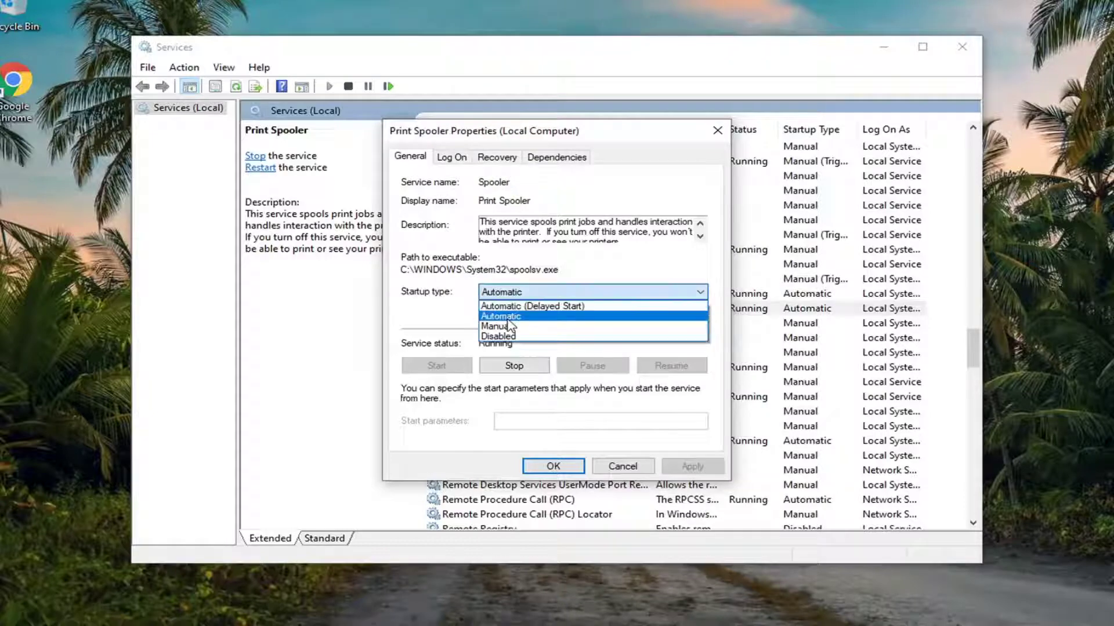
left_click(511, 314)
left_click(692, 466)
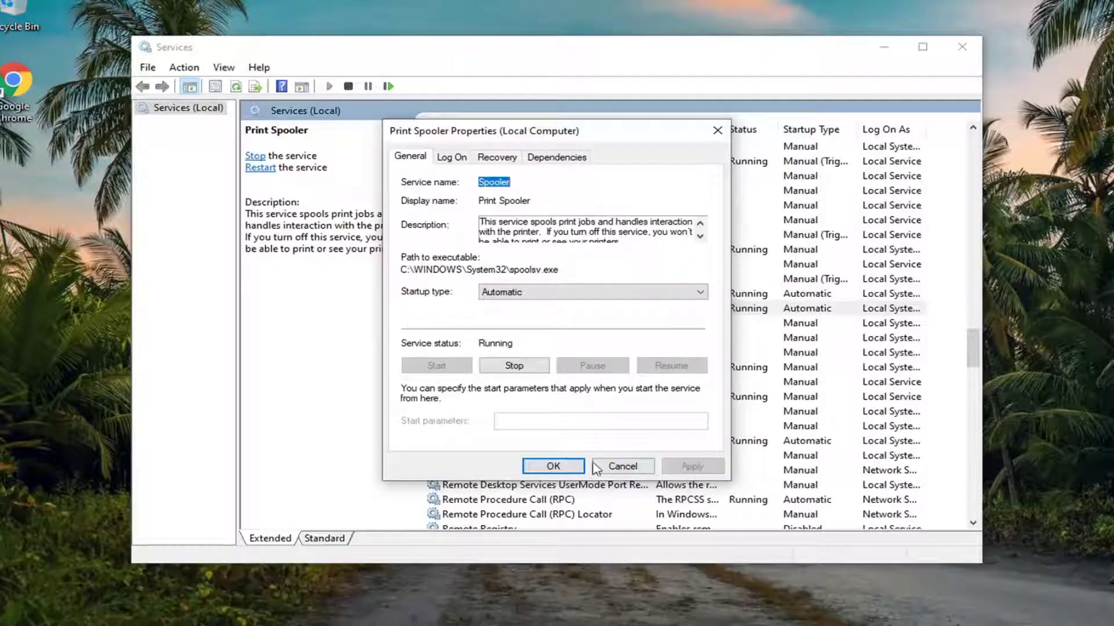
left_click(553, 466)
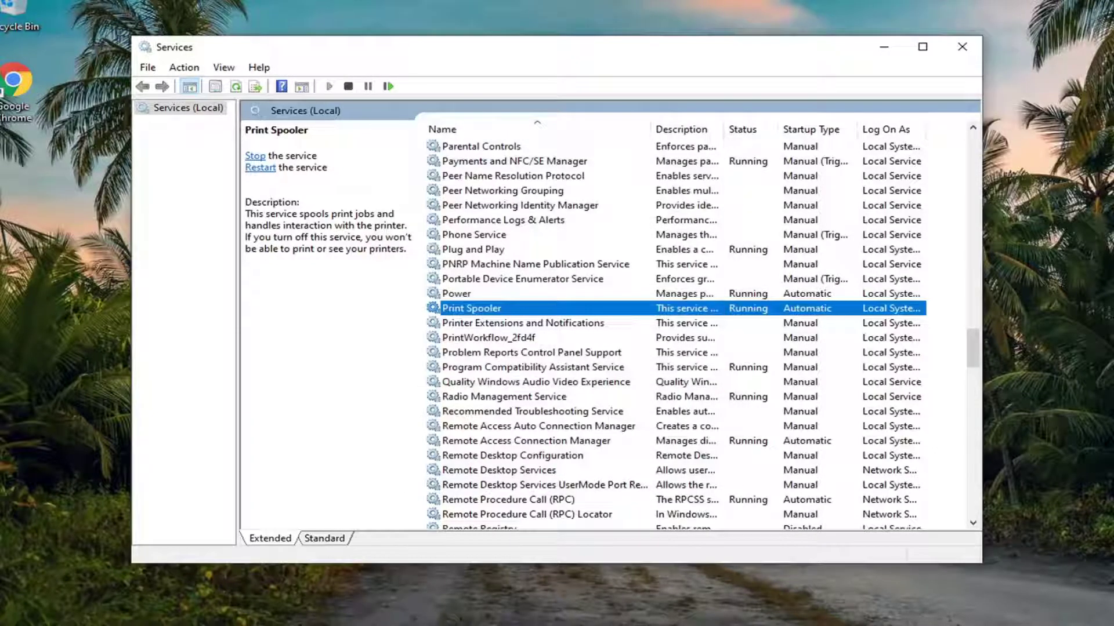